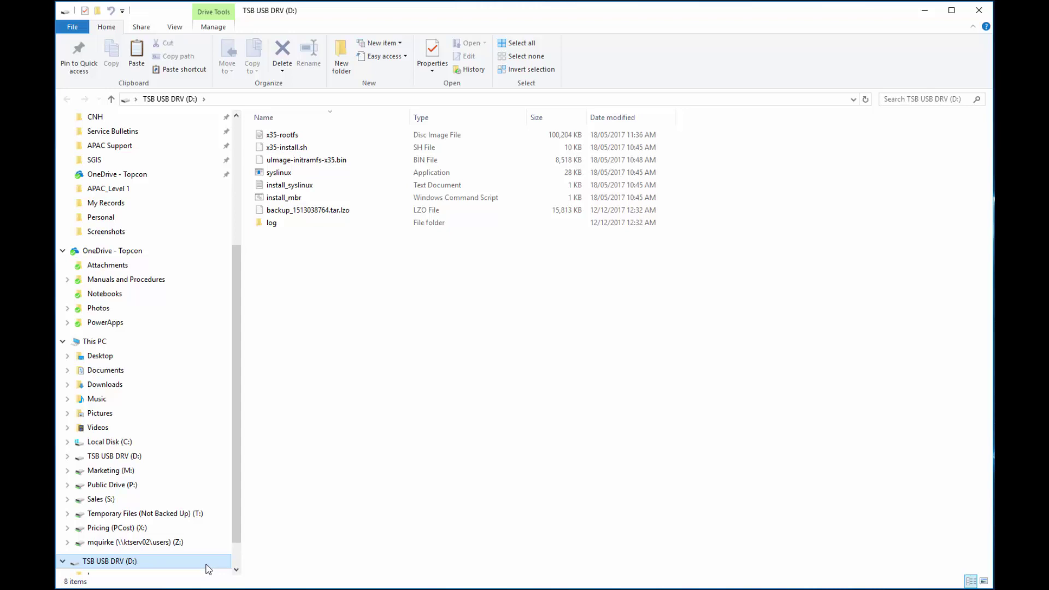
Step: Quick-format the TSB USB DRV (D:) drive as FAT32 with a 16-kilobyte allocation unit size
right_click(208, 568)
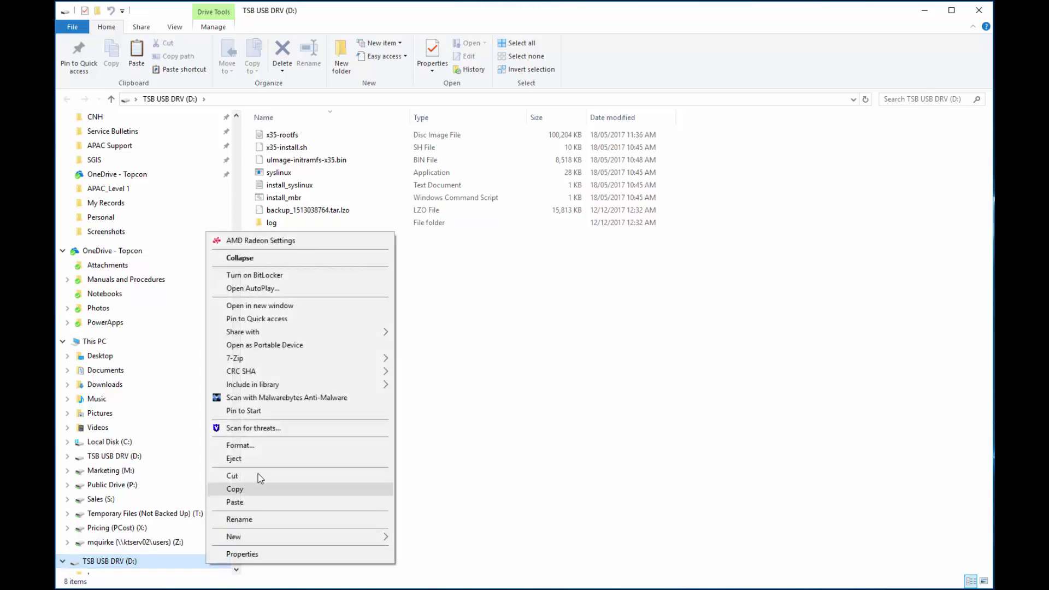
left_click(239, 445)
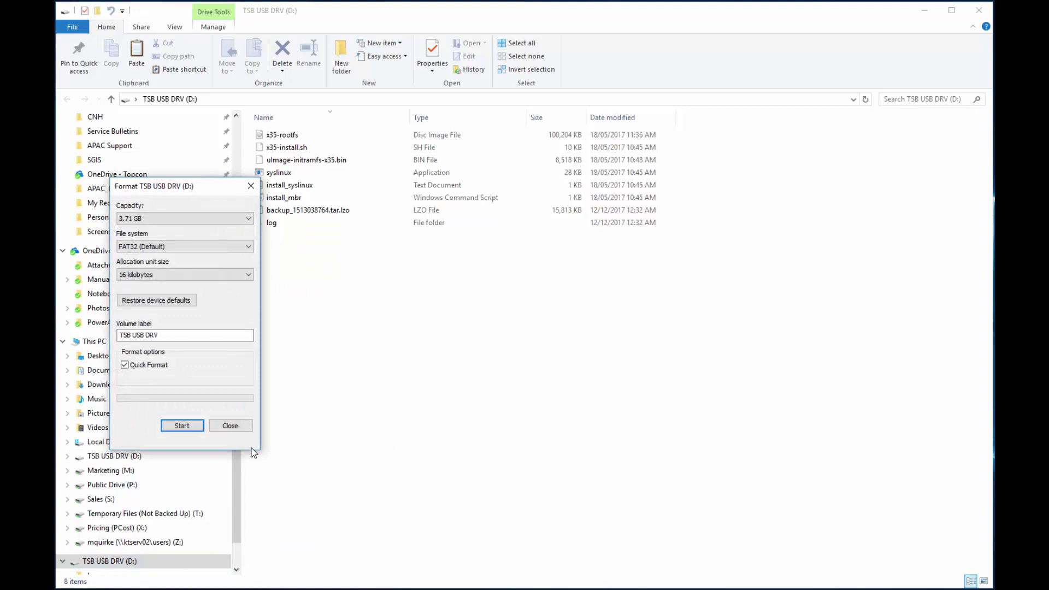
left_click(183, 426)
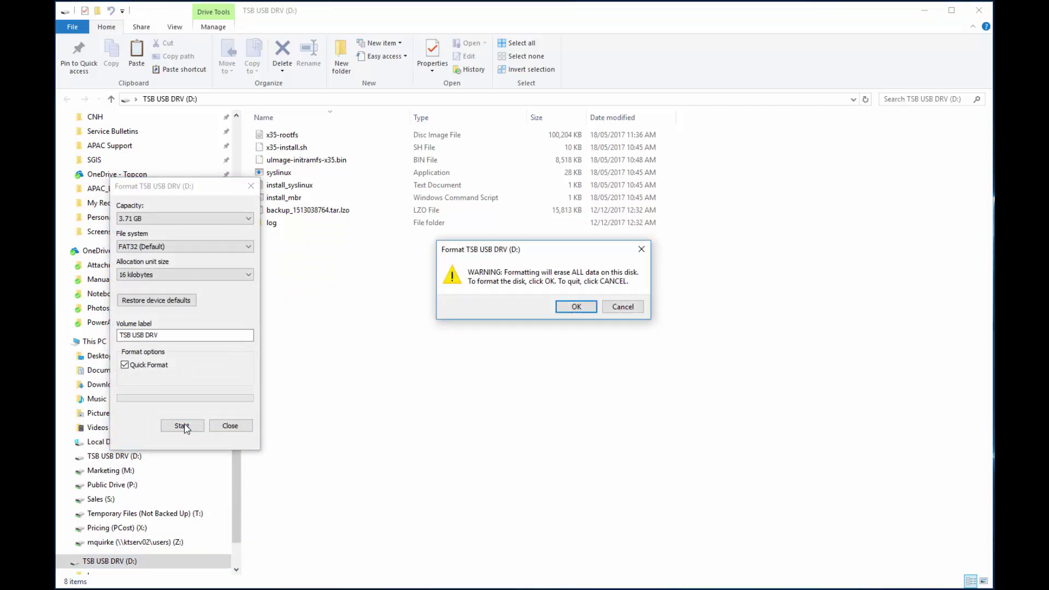
left_click(577, 307)
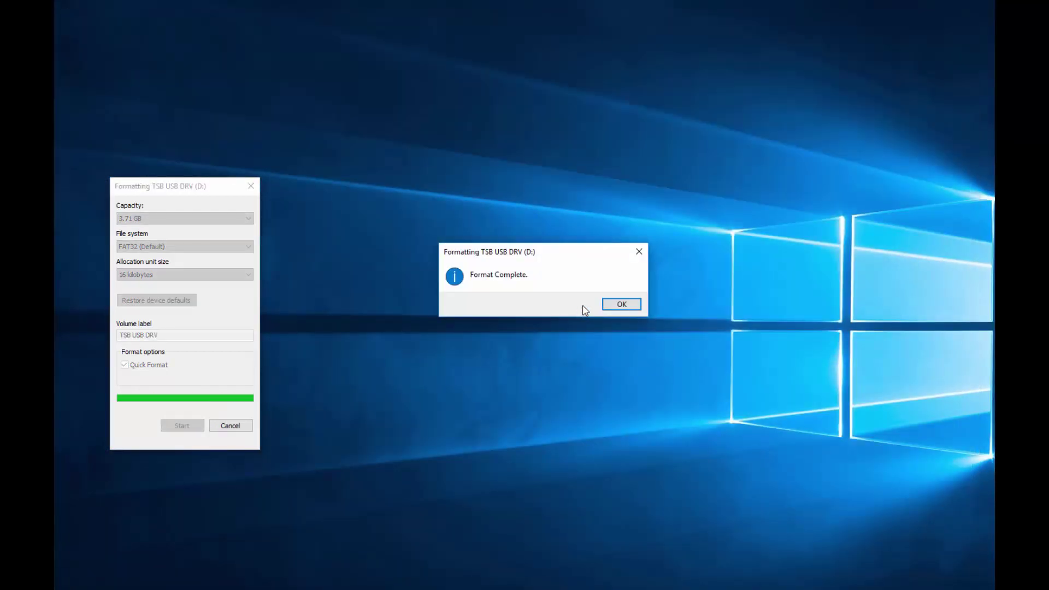
left_click(621, 304)
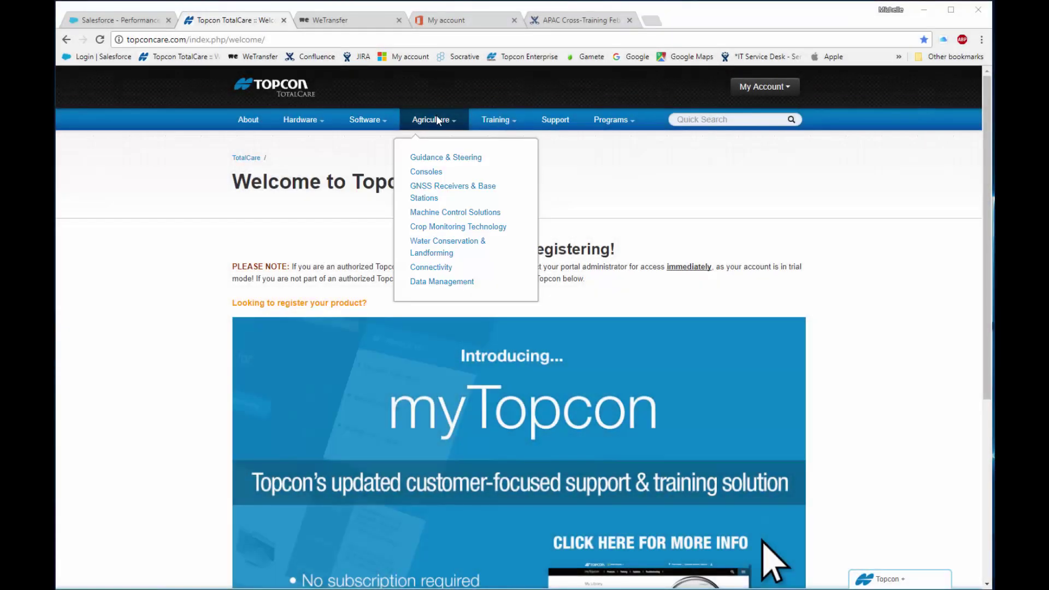
Step: In the browser, open the Topcon TotalCare downloads page for the X35 Console
left_click(425, 173)
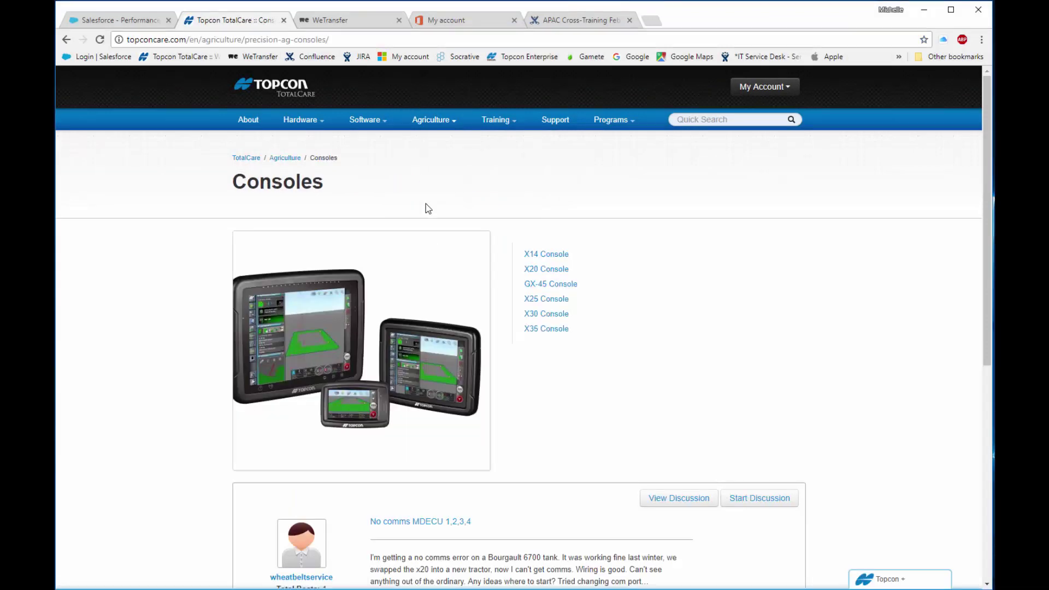
left_click(547, 329)
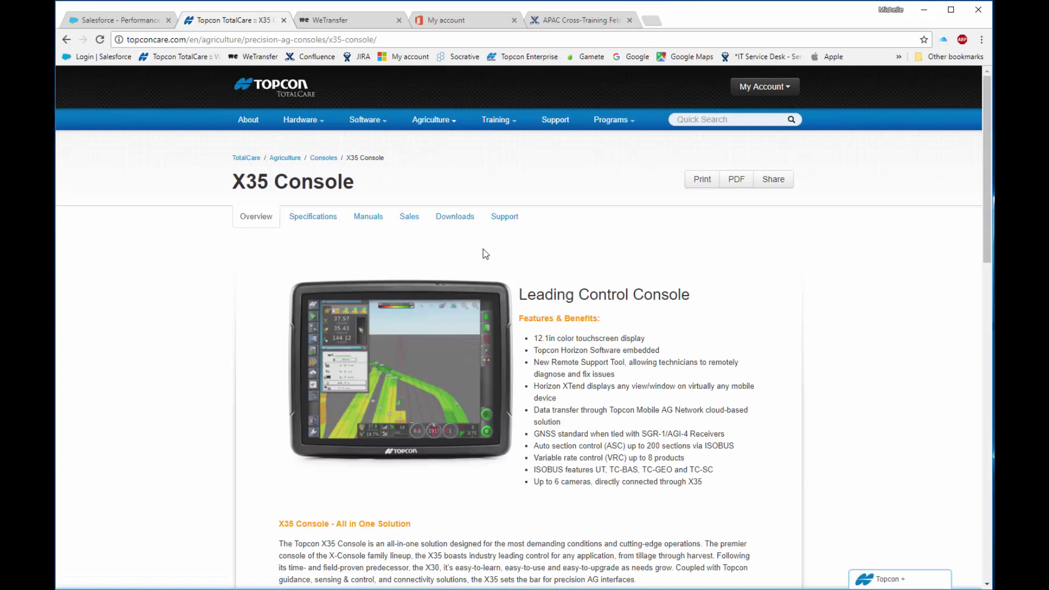
left_click(455, 218)
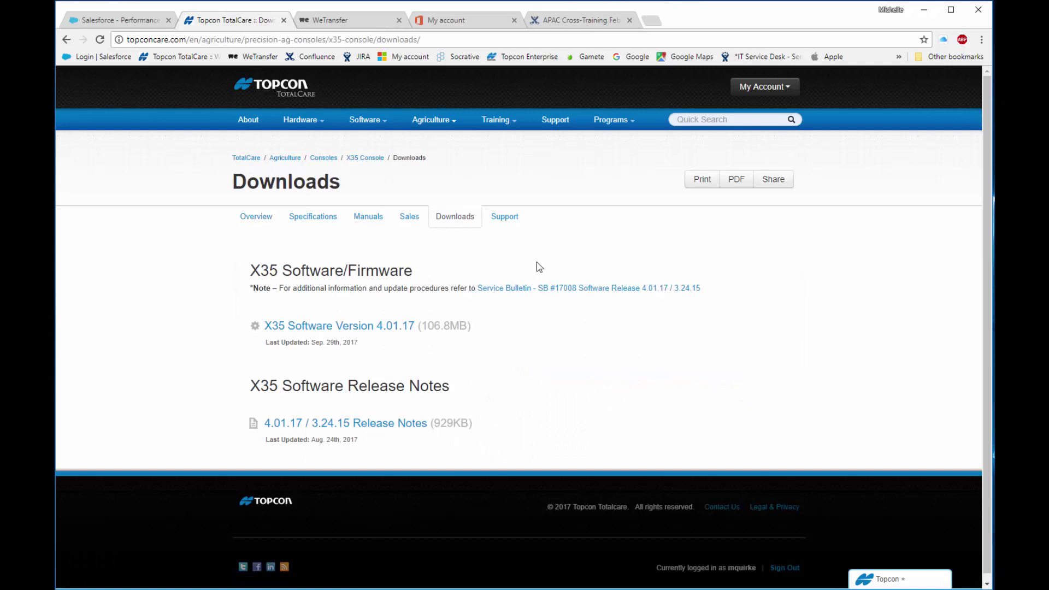
Step: Examine Service Bulletin SB #17008 for the 4.01.17 / 3.24.15 release, including its download and installation instructions
left_click(588, 294)
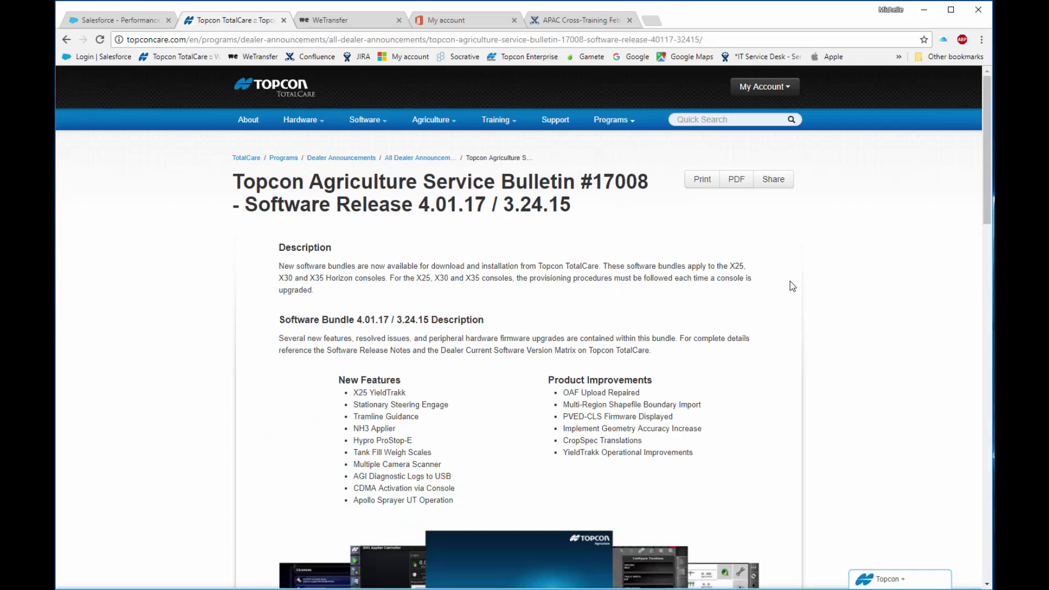
scroll(792, 285, "down", 2)
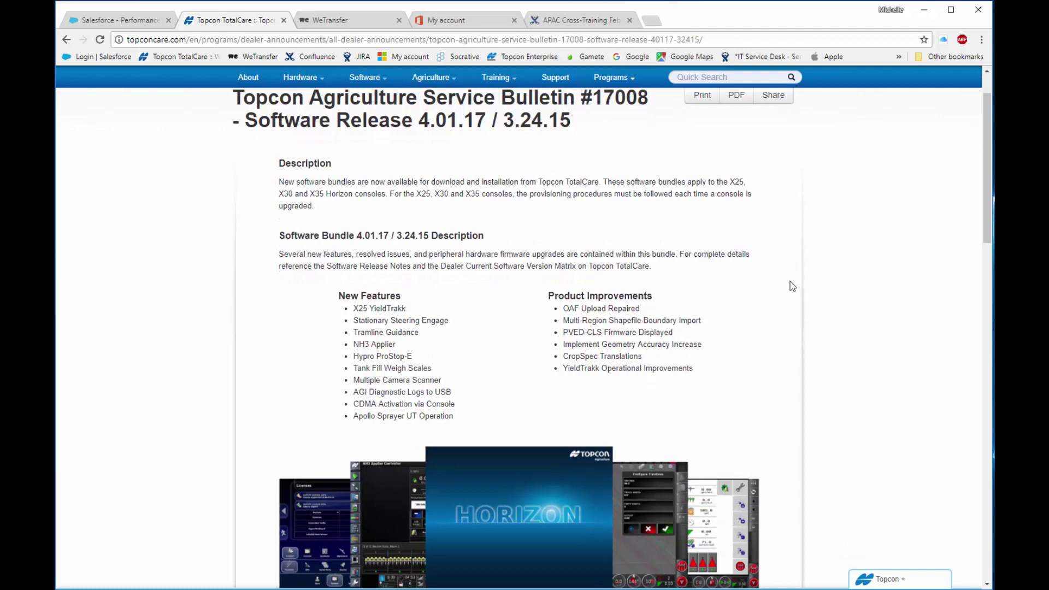
scroll(792, 285, "down", 6)
scroll(792, 286, "down", 5)
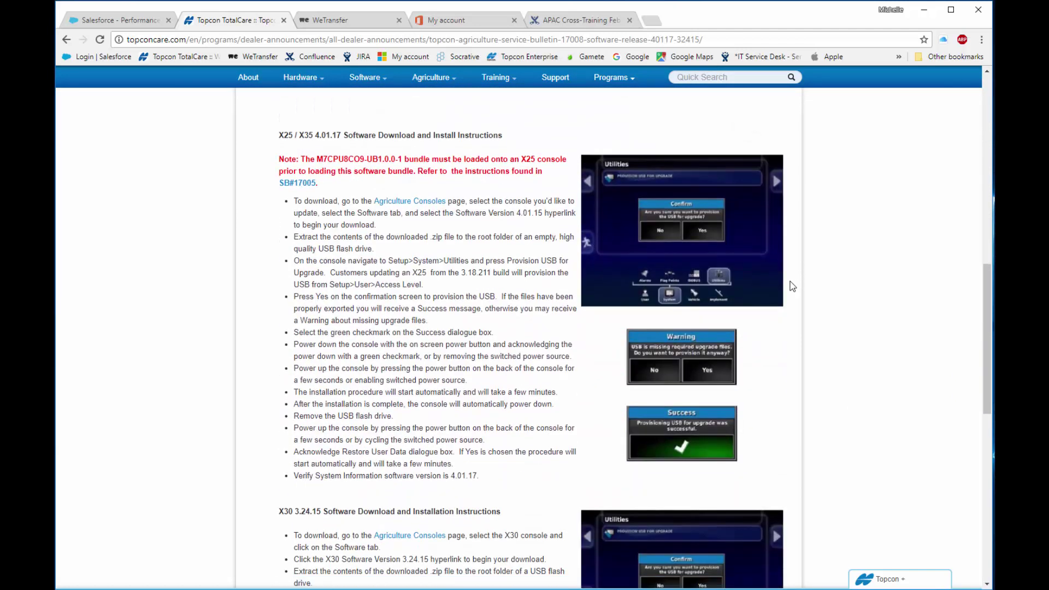
scroll(792, 285, "down", 5)
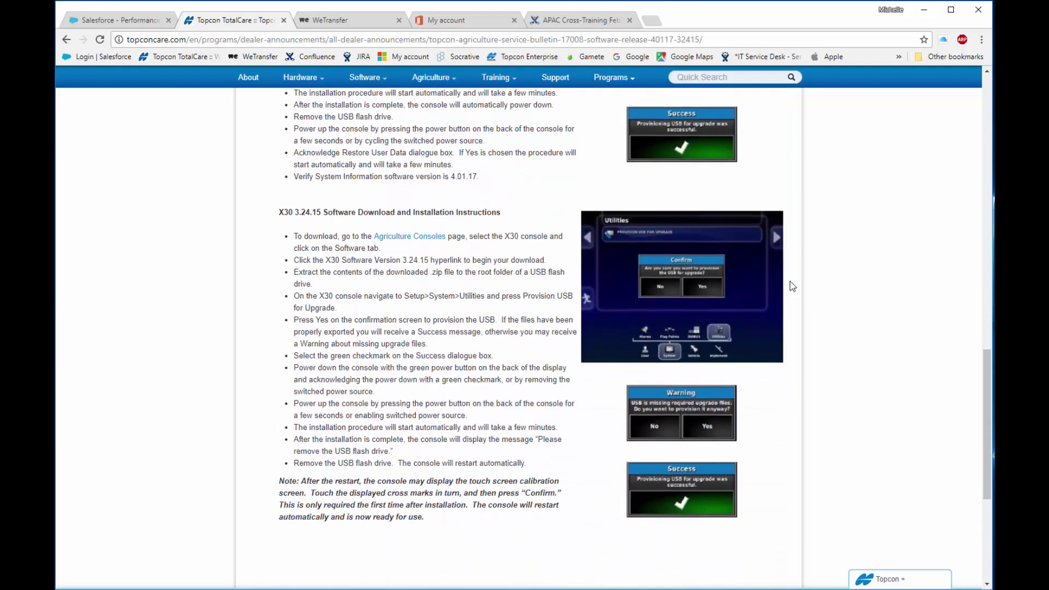
scroll(792, 285, "down", 2)
scroll(792, 286, "down", 1)
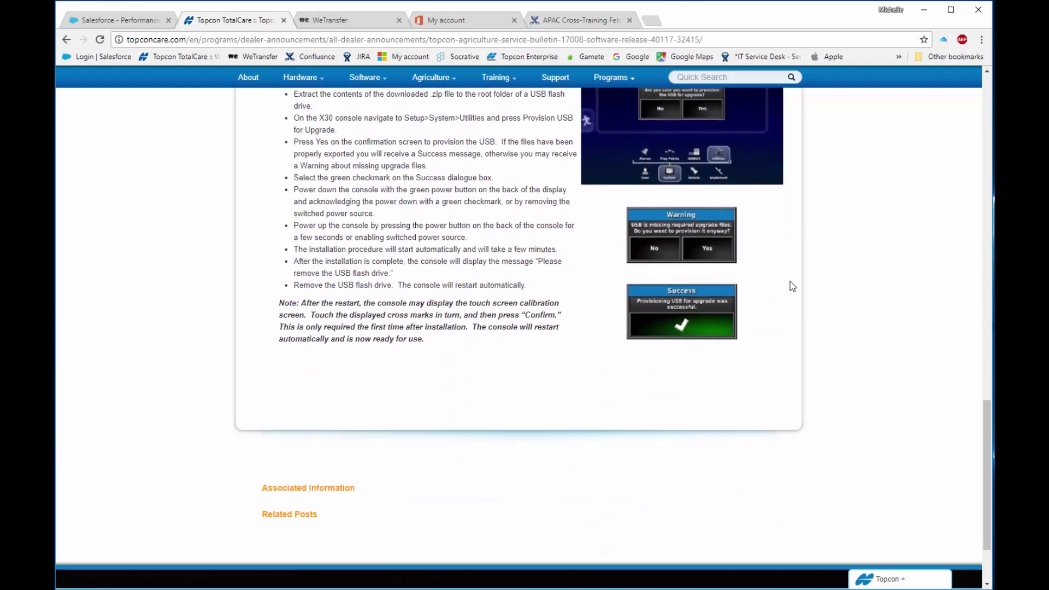
scroll(792, 286, "up", 12)
scroll(792, 285, "up", 10)
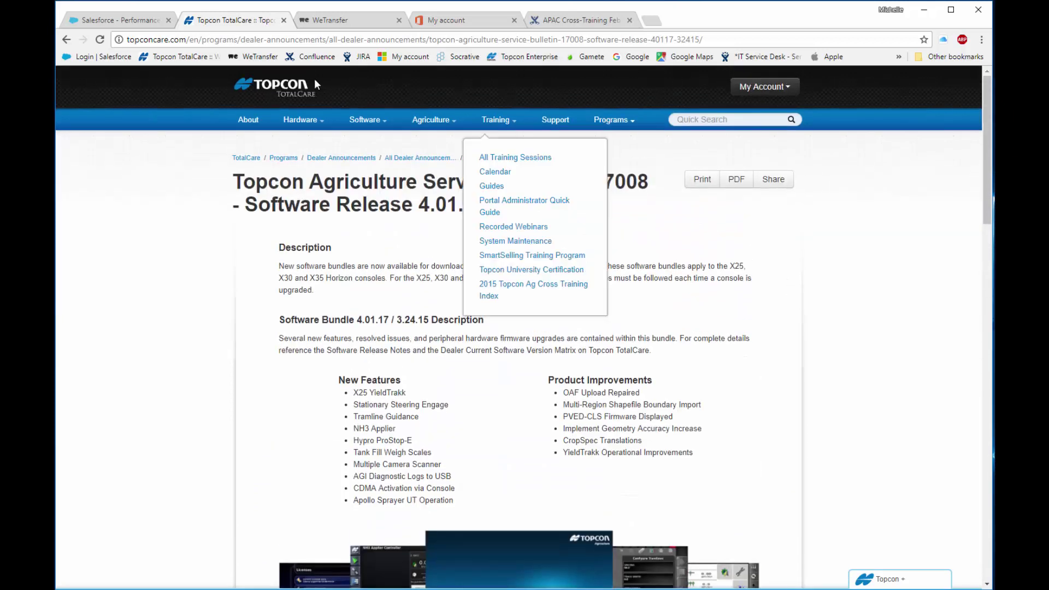
Step: Return to the X35 downloads, download X35 Software Version 4.01.17, and show the zip file in its folder
left_click(66, 41)
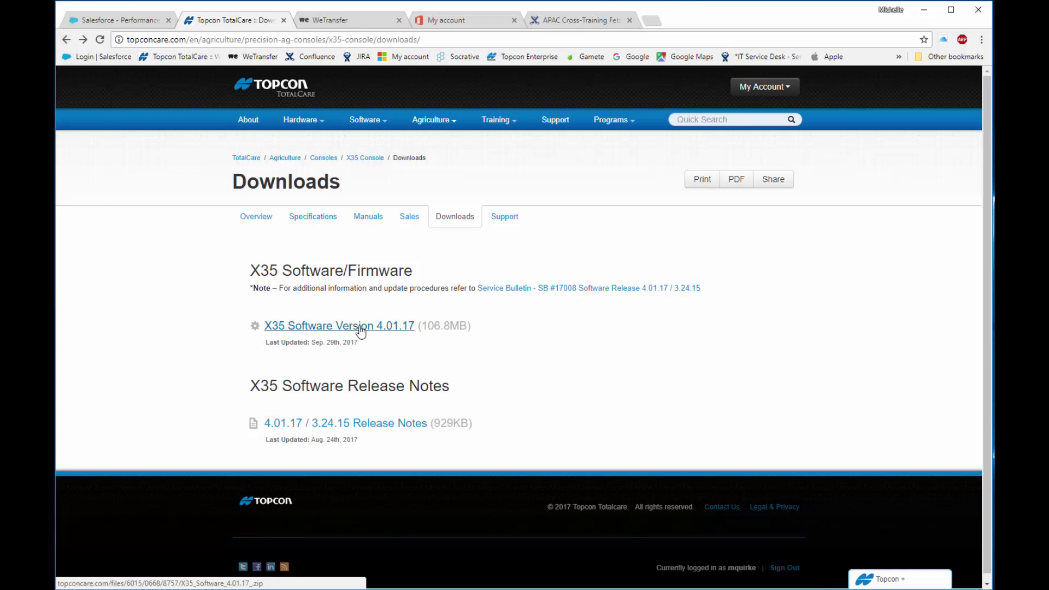
left_click(360, 328)
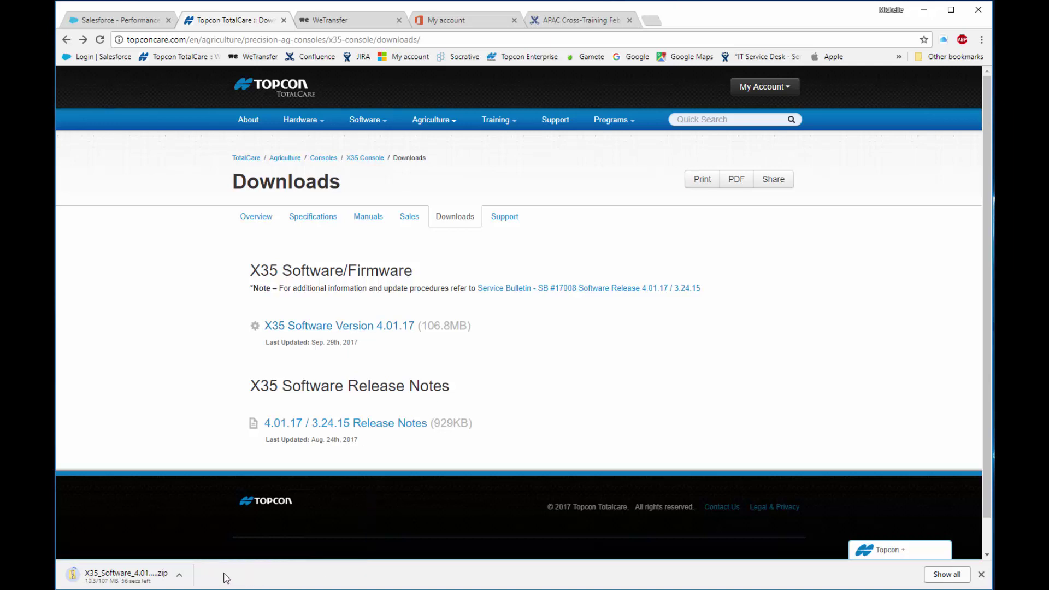
left_click(180, 576)
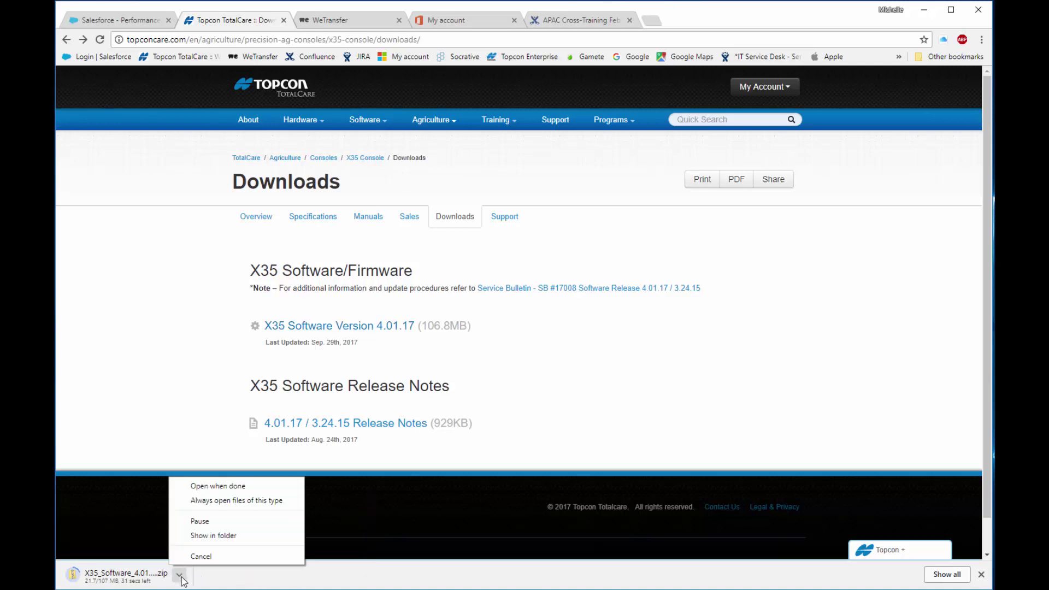
left_click(201, 540)
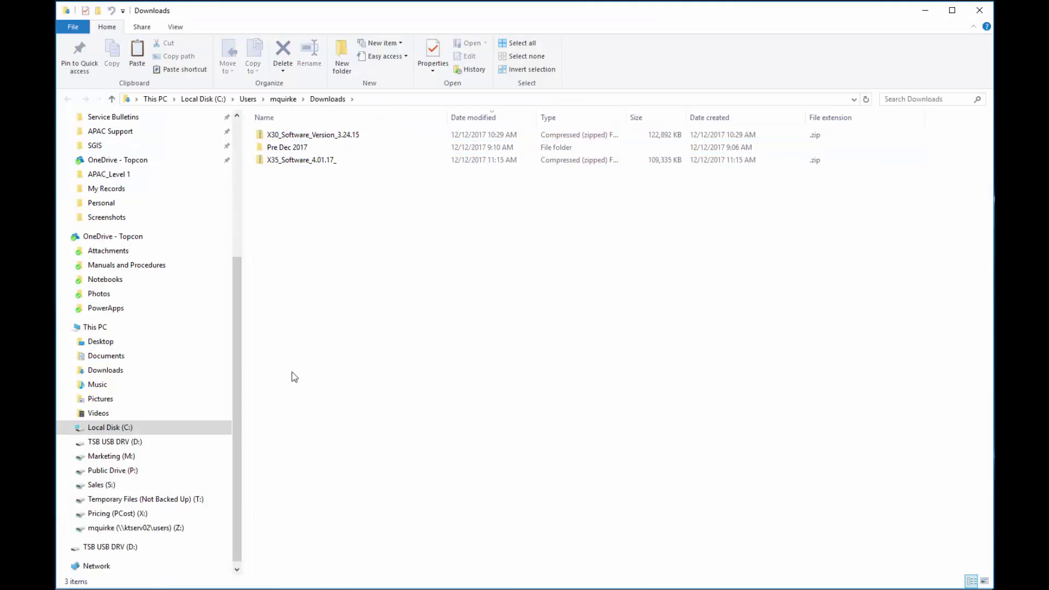
Step: Extract all files from the X35_Software_4.01.17_ zip archive to the root of the TSB USB DRV (D:) drive
left_click(320, 161)
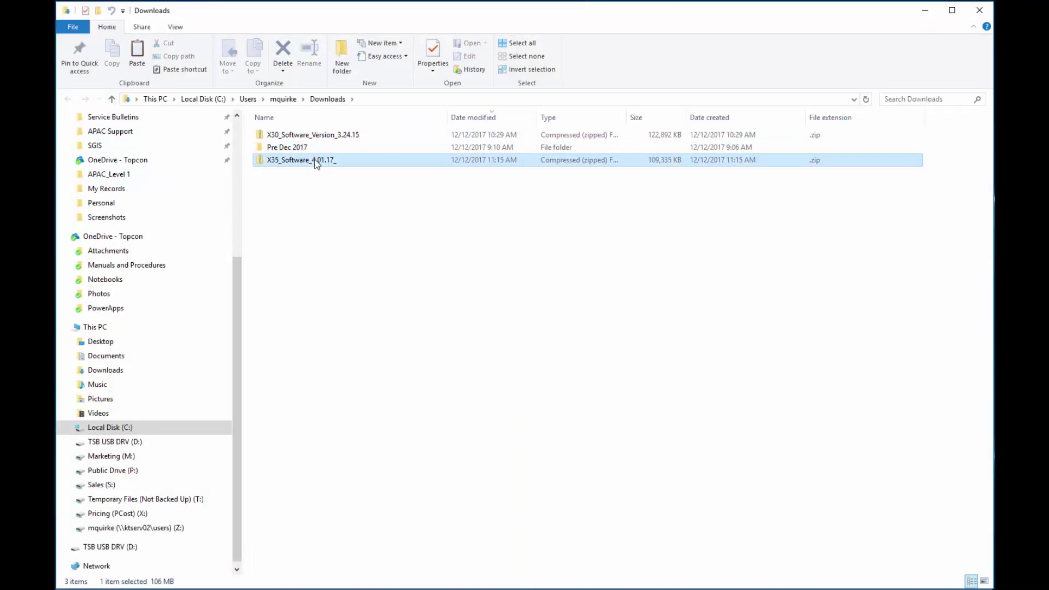
right_click(343, 159)
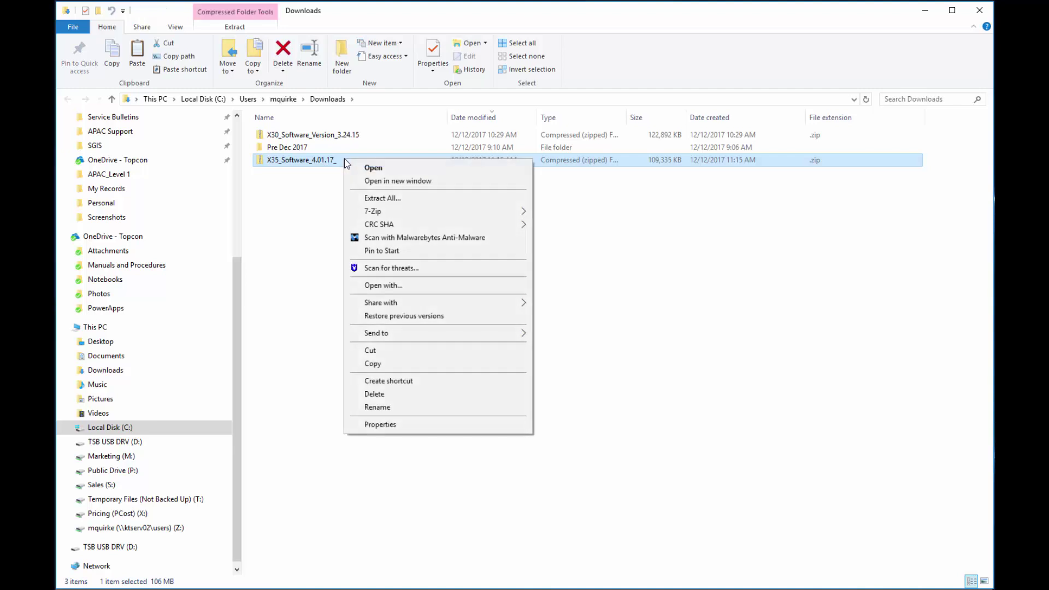
left_click(386, 198)
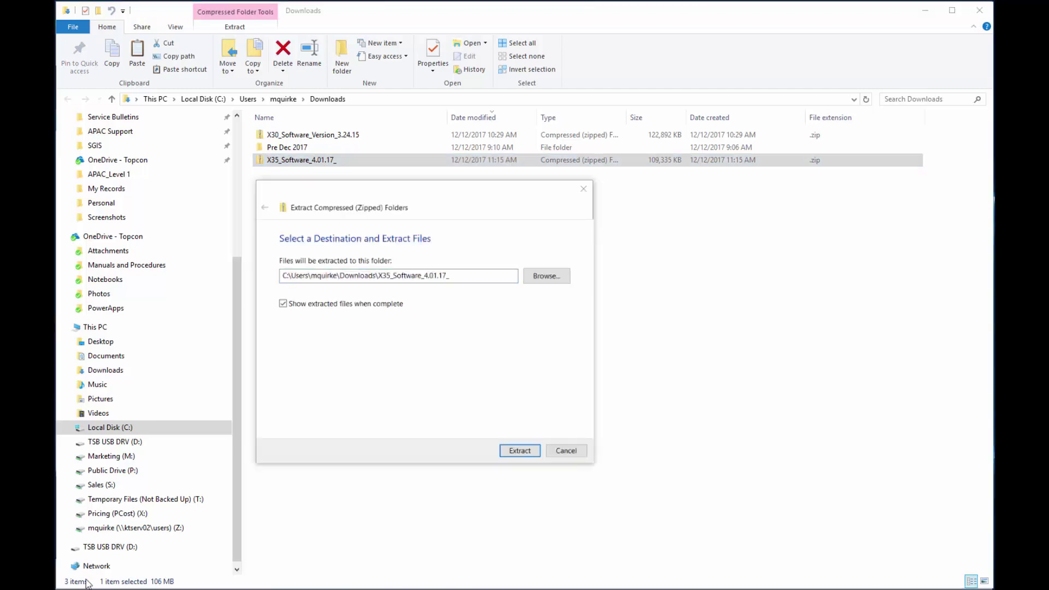
left_click(546, 276)
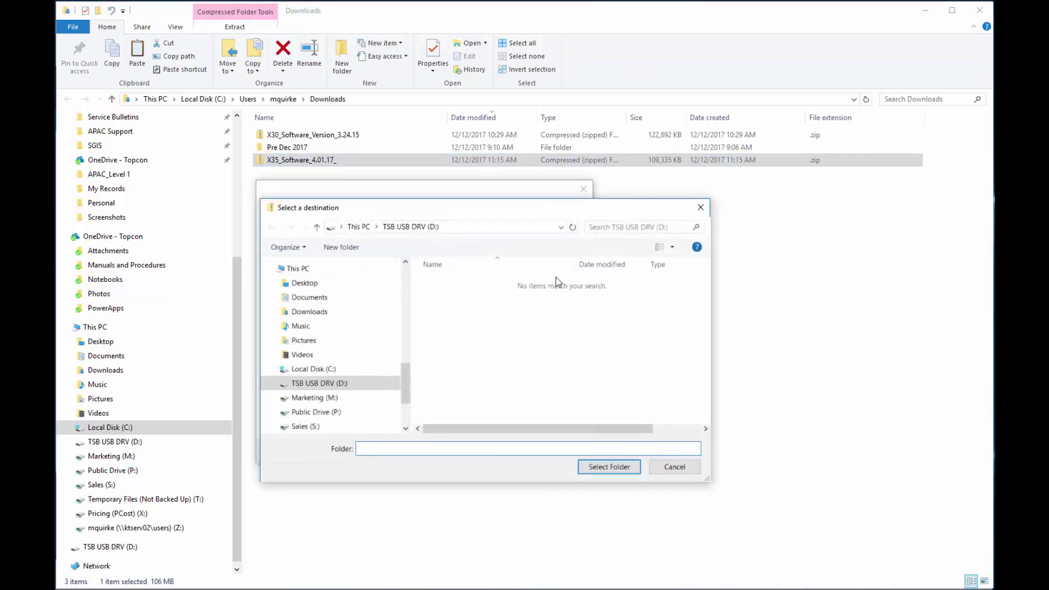
left_click(344, 384)
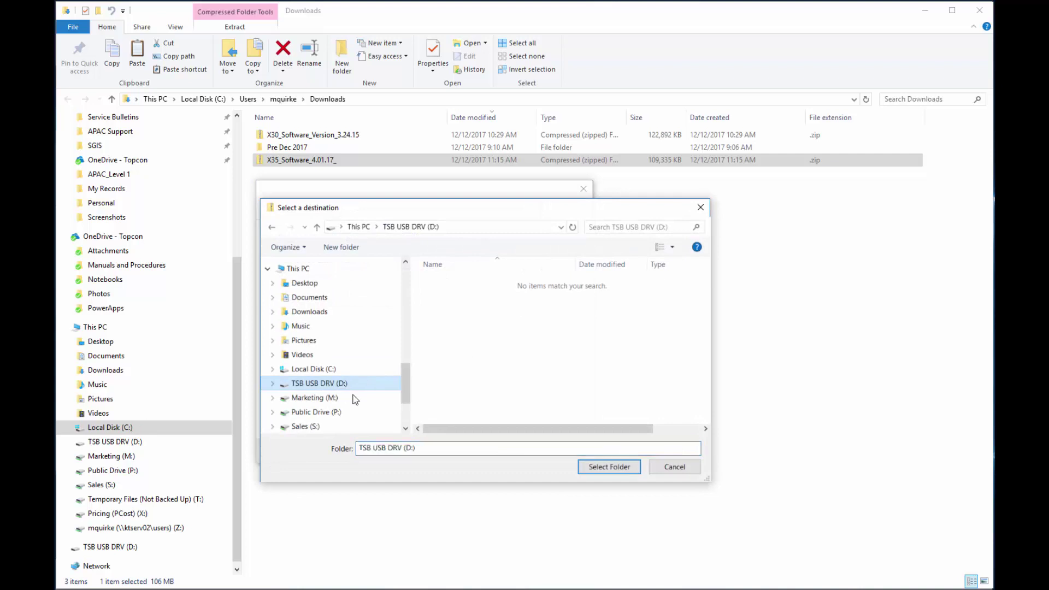
left_click(617, 468)
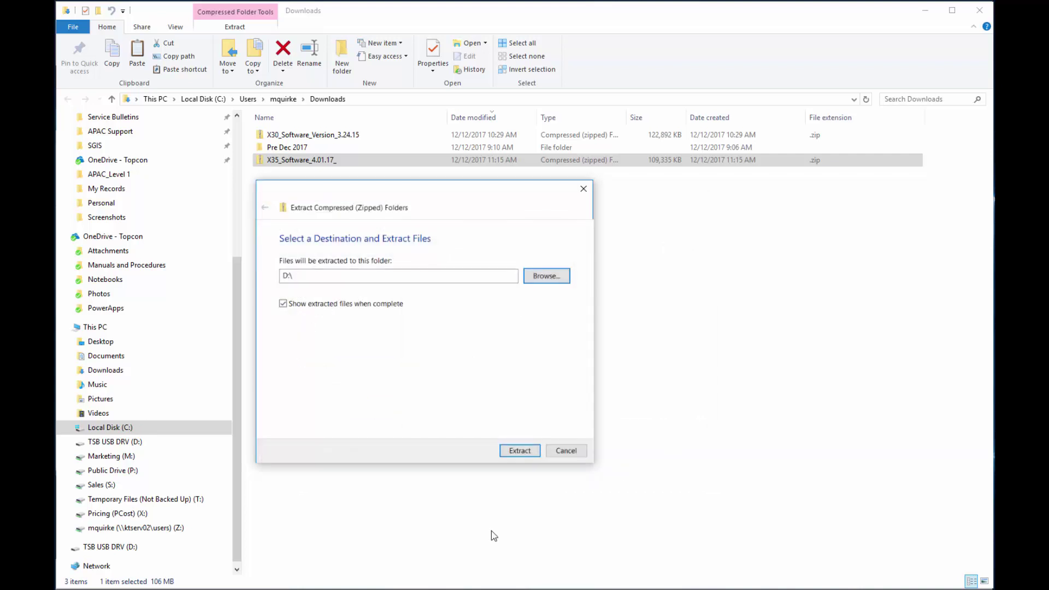
left_click(520, 451)
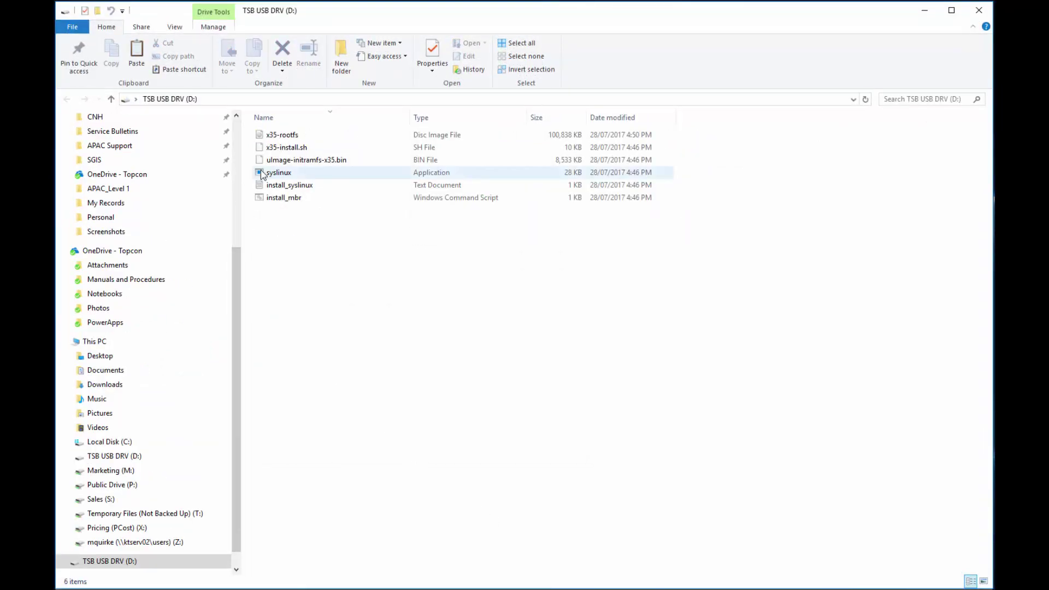
Step: Run the install_mbr script as administrator through to its end, and bring up the available actions for the TSB USB DRV (D:) drive
left_click(295, 199)
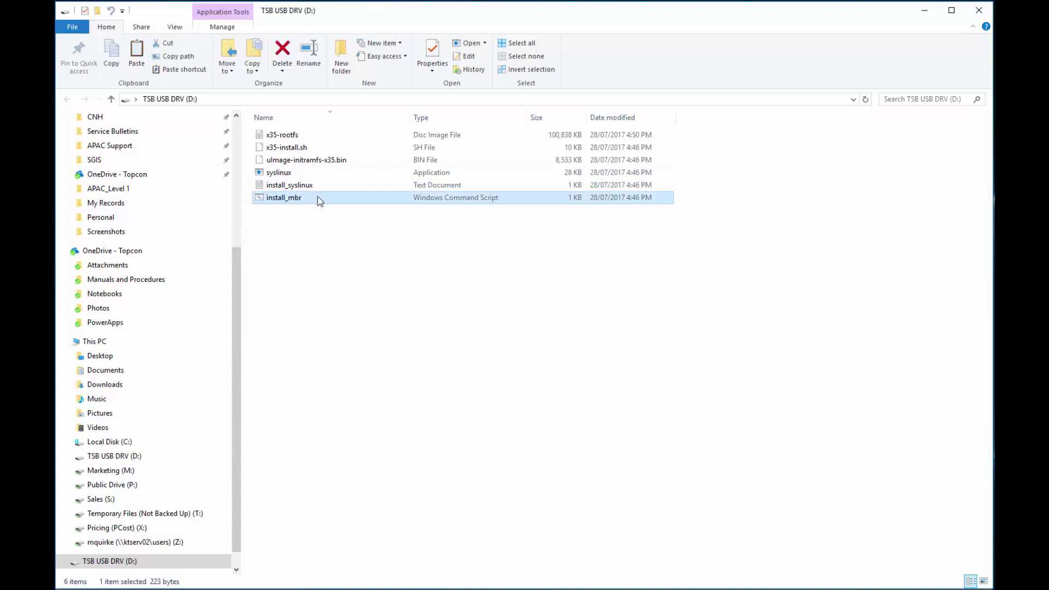
right_click(318, 198)
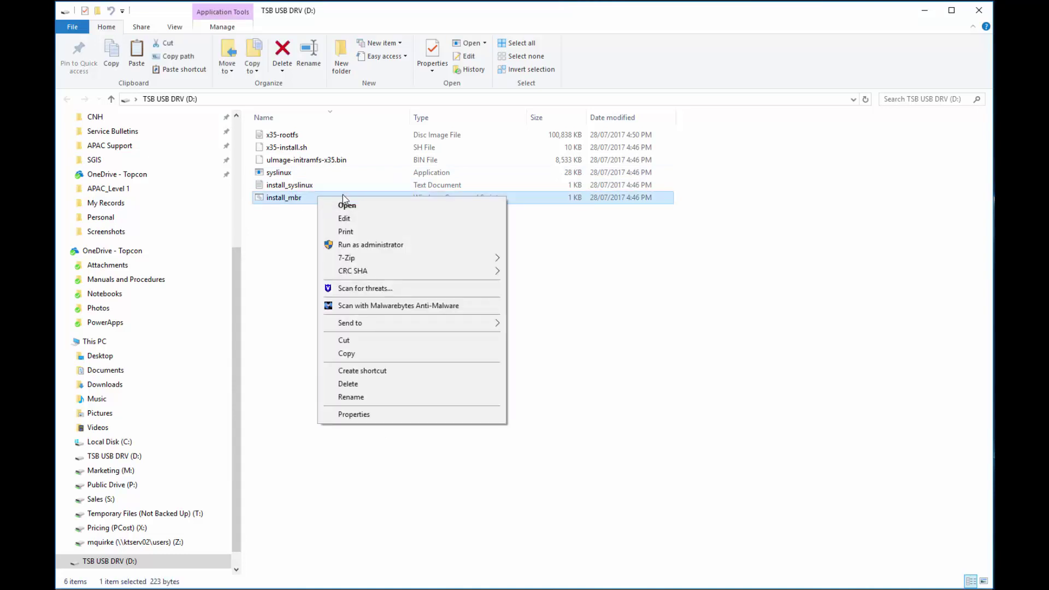
left_click(355, 245)
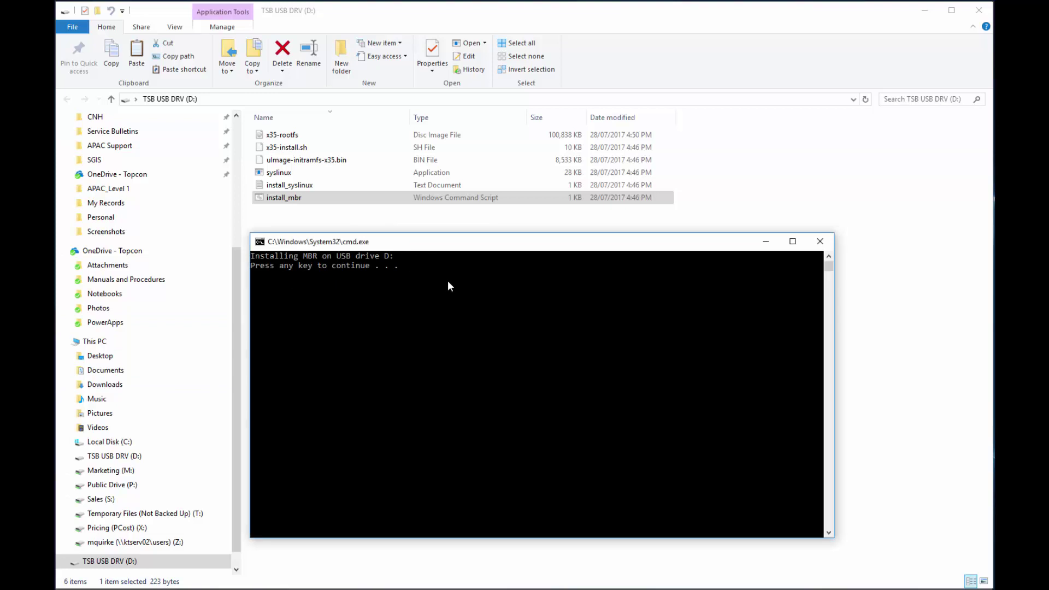
key("Return")
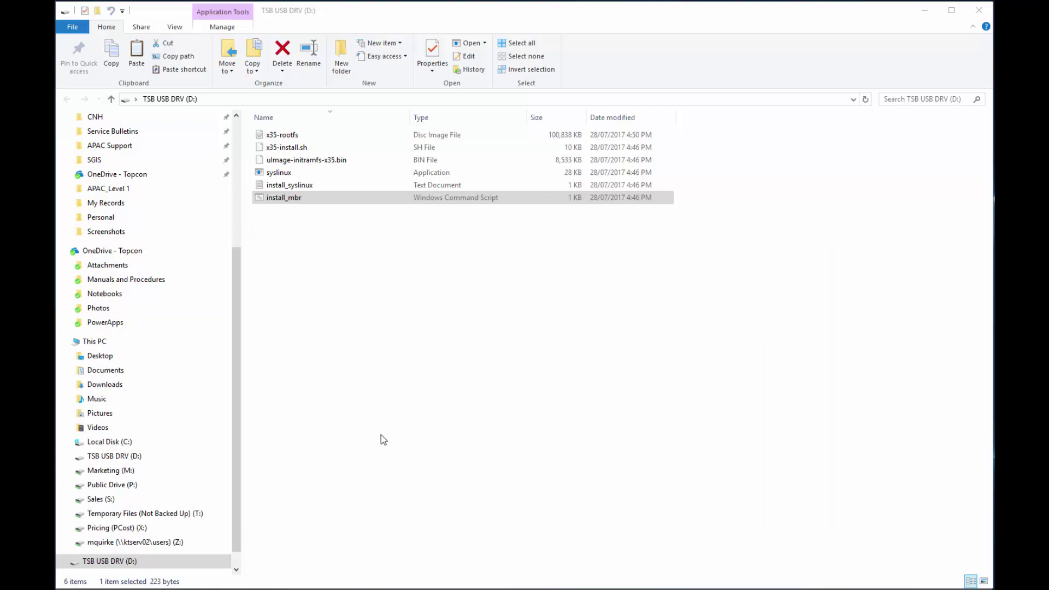
left_click(214, 561)
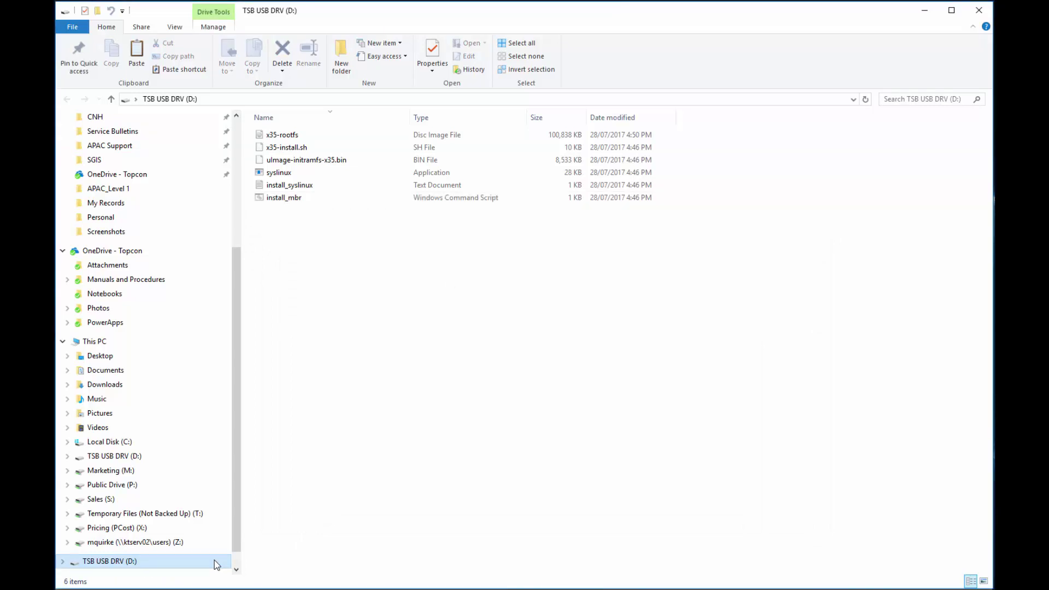
right_click(214, 560)
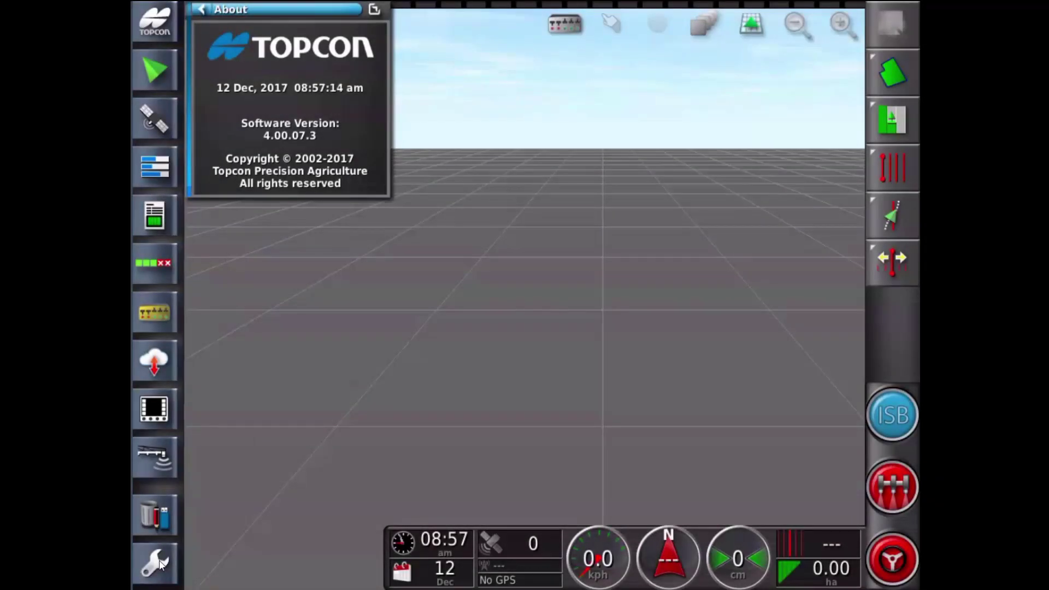
Step: On the Topcon console, provision the USB for upgrade from the system utilities and acknowledge the result
left_click(155, 563)
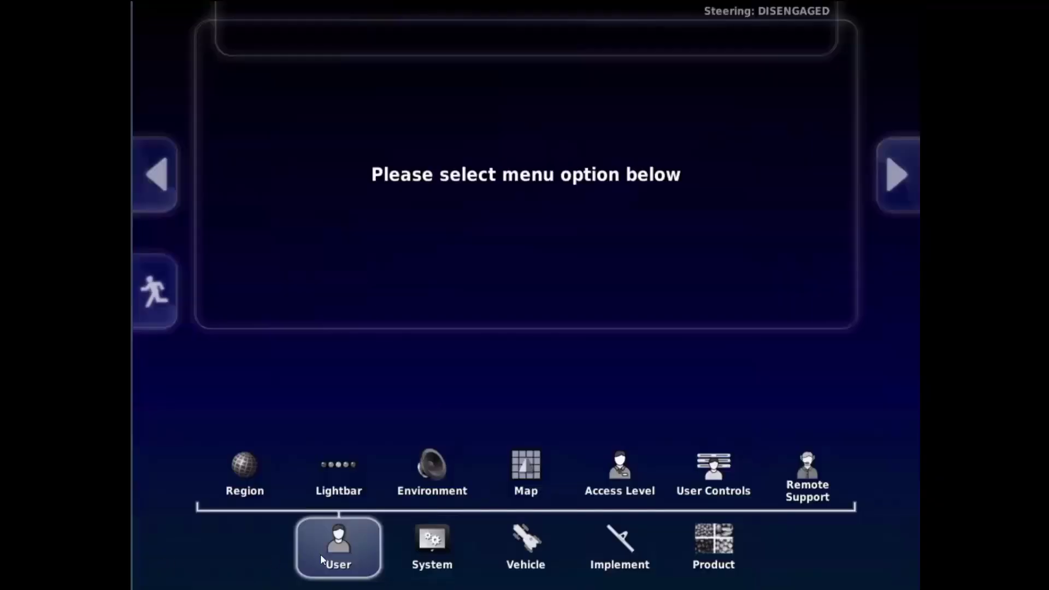
left_click(444, 546)
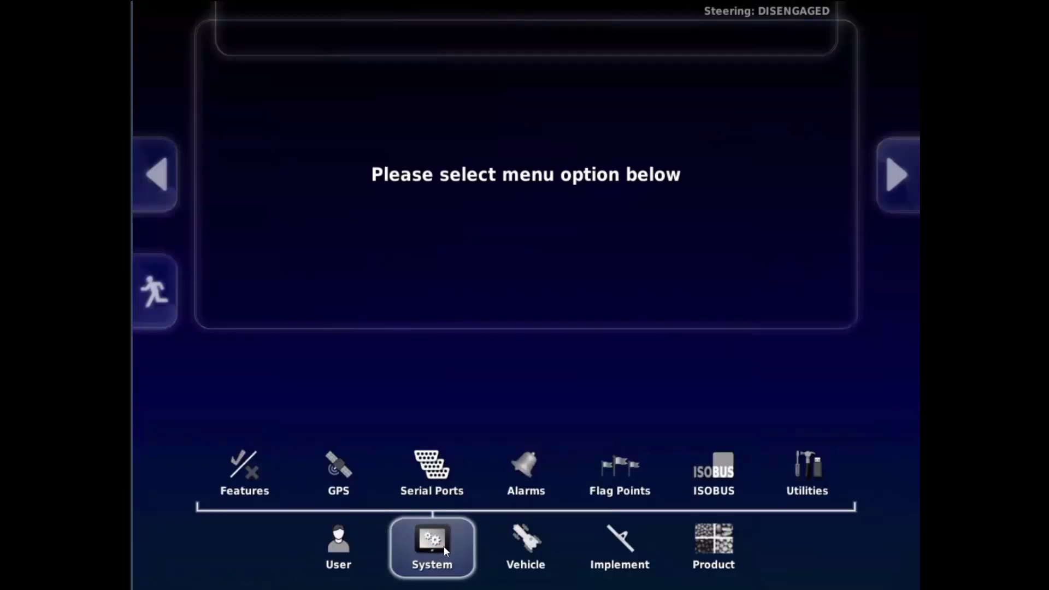
left_click(819, 468)
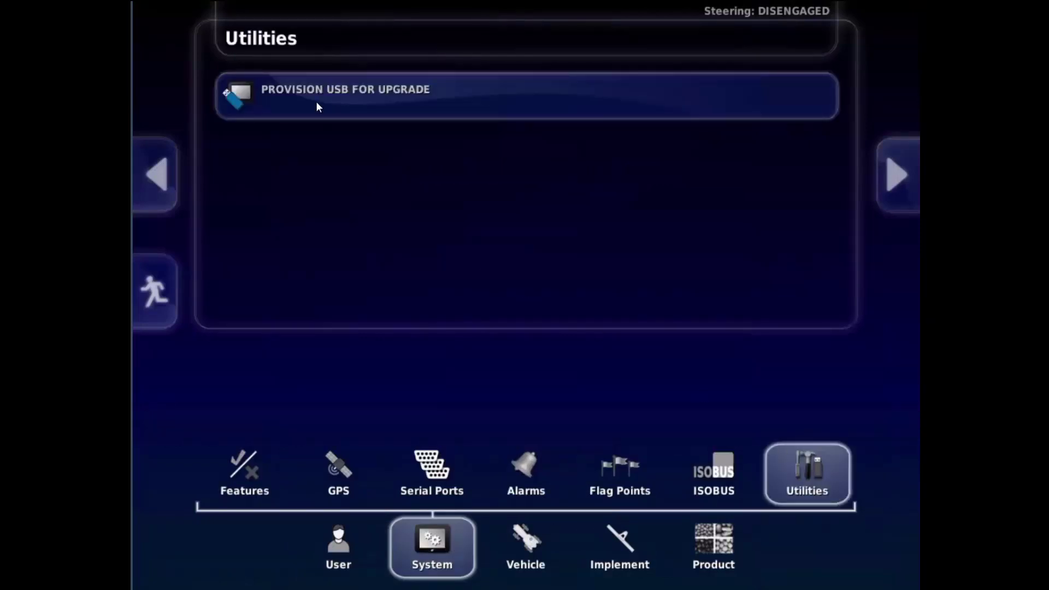
left_click(318, 107)
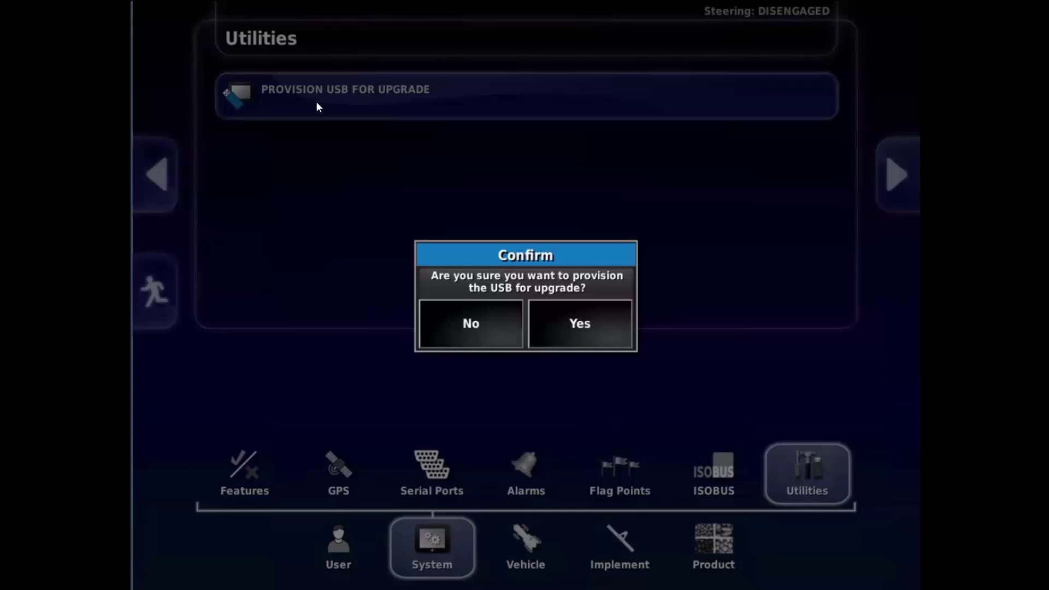
left_click(589, 332)
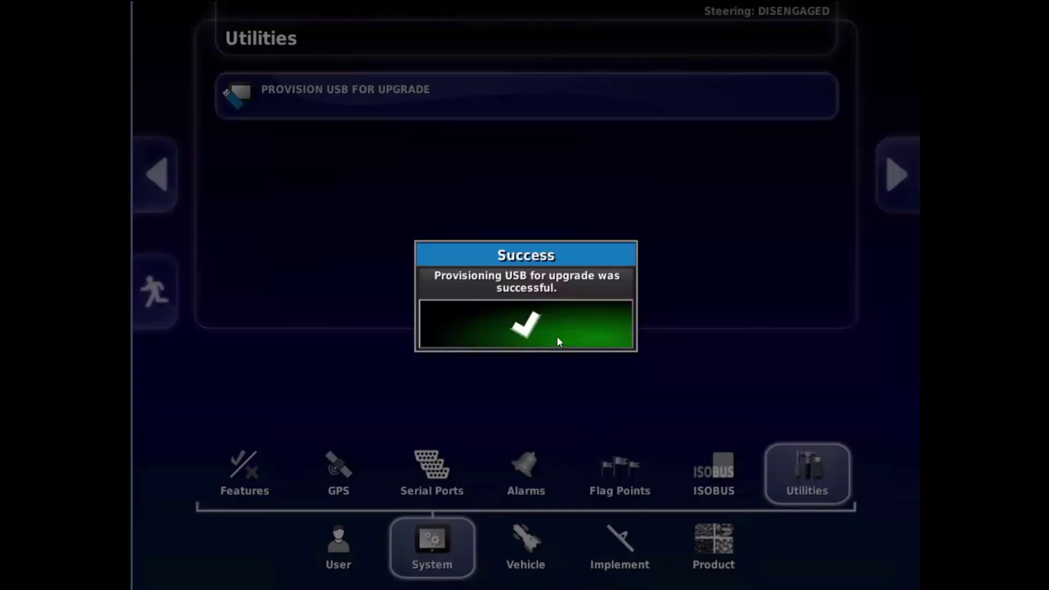
left_click(537, 323)
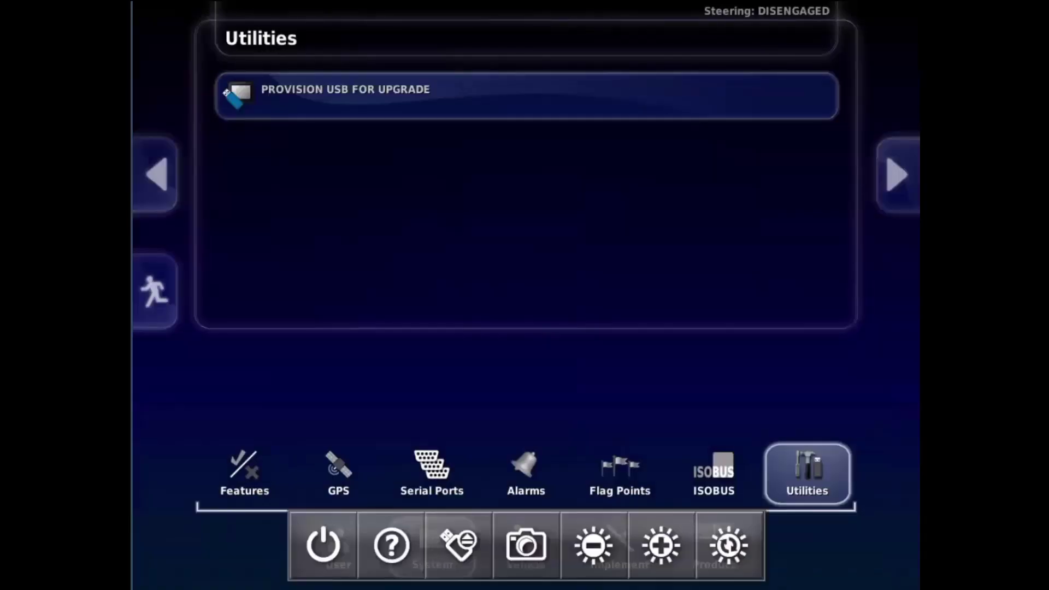
Step: Power down the console for the upgrade, and check the software version in the About information once it restarts
left_click(323, 544)
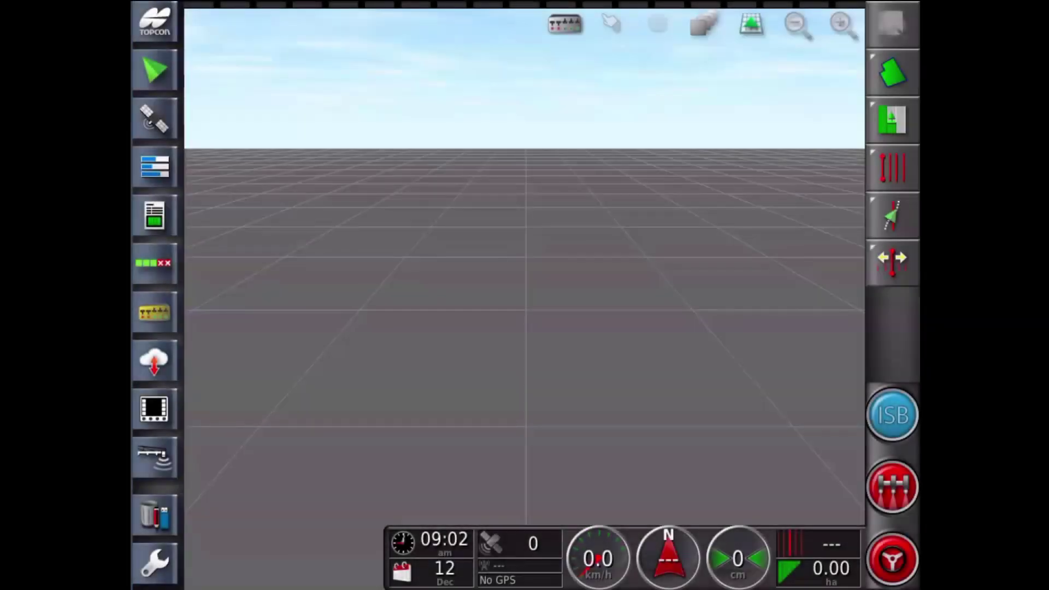
left_click(155, 21)
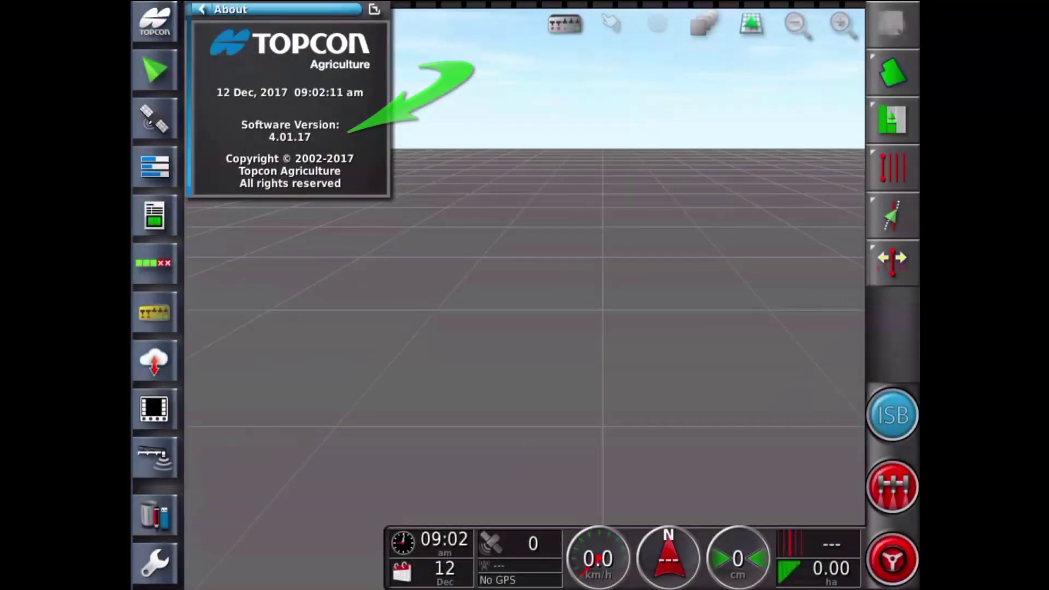